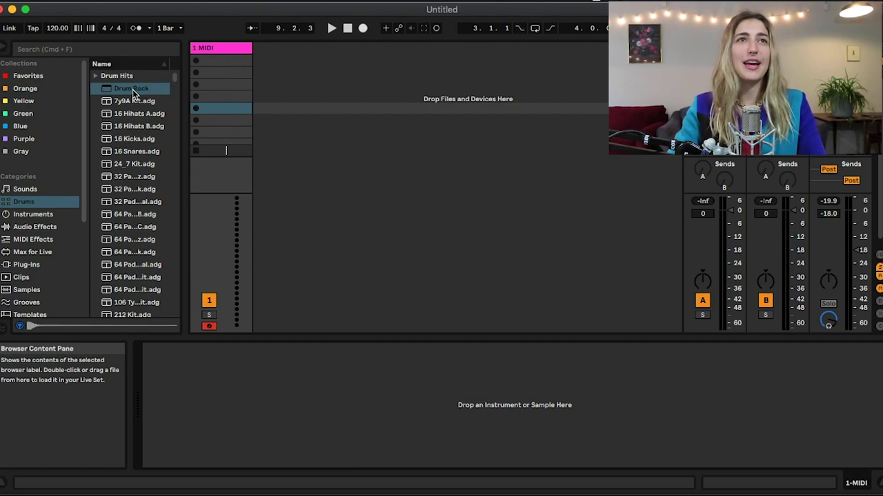
# Load an empty Drum Rack on the MIDI track and nest a second Drum Rack on pad C1
pyautogui.moveTo(134, 95); pyautogui.dragTo(219, 52)
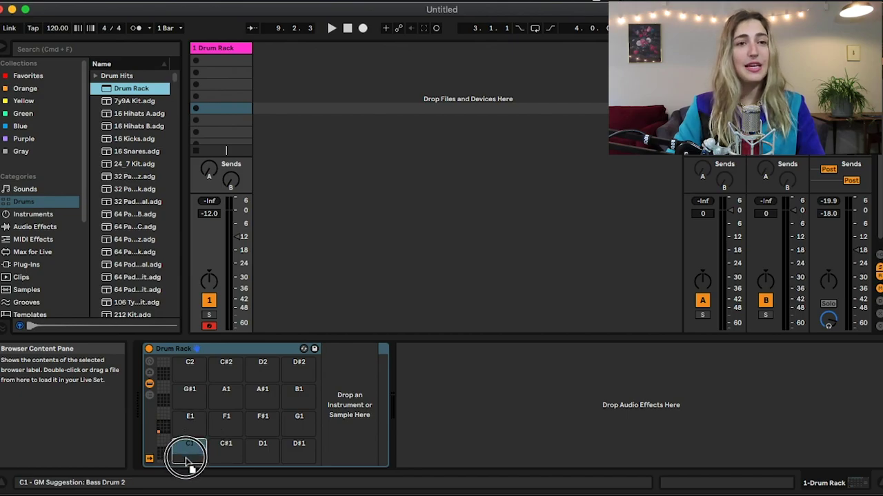
pyautogui.click(189, 446)
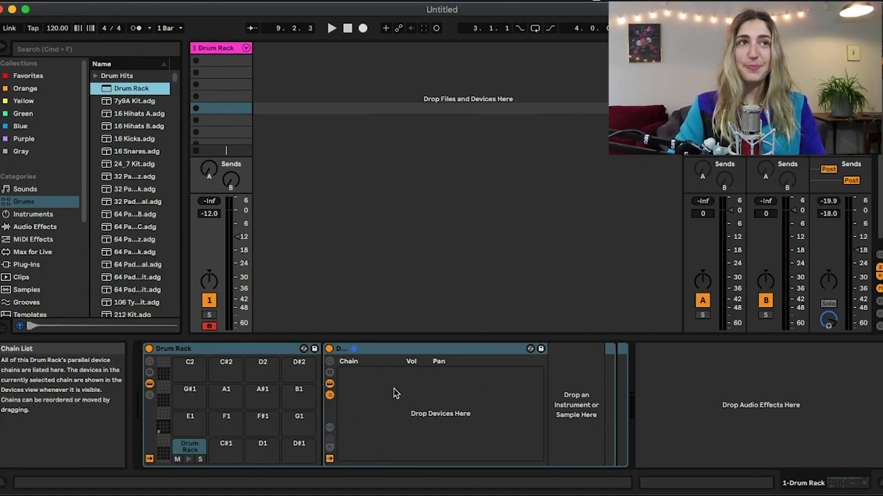
# Open Drum Hits > Hihat and add a first batch of 420_HiHat samples as nested-rack chains
pyautogui.click(94, 75)
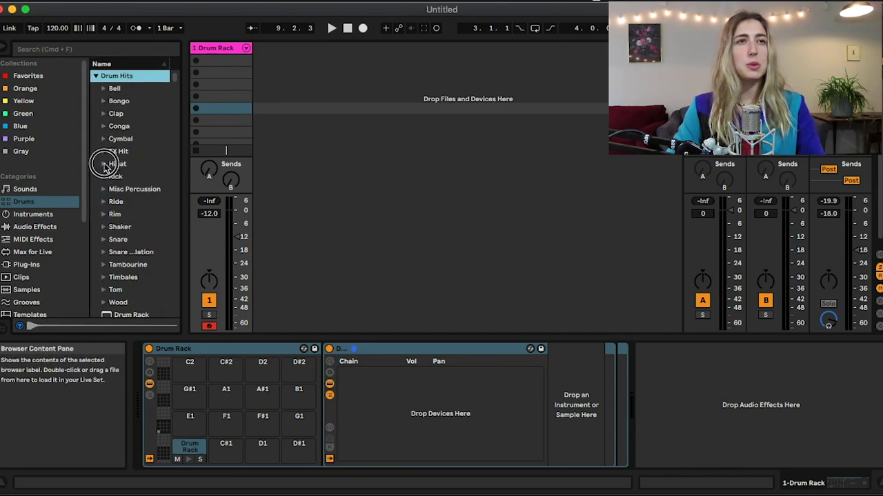
pyautogui.click(104, 163)
pyautogui.moveTo(184, 193); pyautogui.dragTo(290, 193)
pyautogui.scroll(-5, 213, 179)
pyautogui.moveTo(213, 180); pyautogui.dragTo(362, 386)
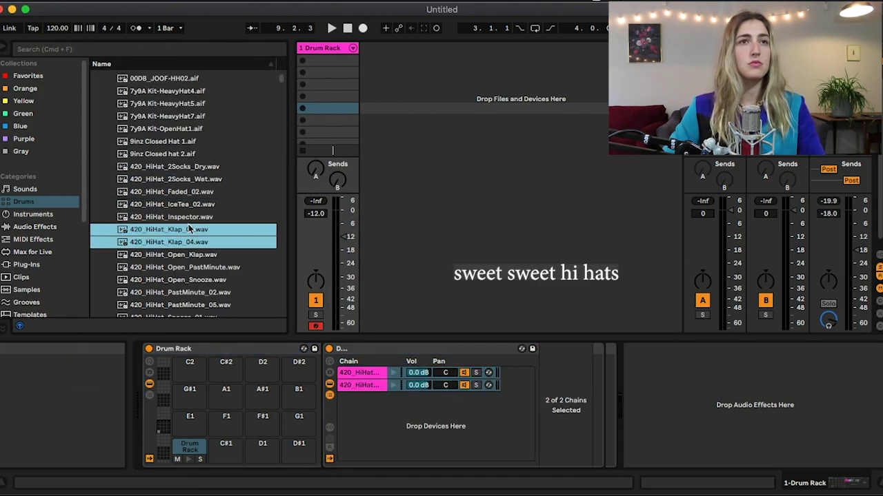
# Multi-select three more 420_HiHat samples and add them as chains in the nested rack
pyautogui.scroll(-3, 188, 224)
pyautogui.click(173, 285)
pyautogui.keyDown('shift'); pyautogui.click(173, 297); pyautogui.keyUp('shift')
pyautogui.keyDown('super'); pyautogui.click(179, 273); pyautogui.keyUp('super')
pyautogui.moveTo(179, 285)
pyautogui.mouseDown()
pyautogui.moveTo(393, 372)
pyautogui.moveTo(393, 426)
pyautogui.mouseUp()
# Insert a Random MIDI effect before the hi-hat rack and show each chain's Receive/Play notes
pyautogui.click(76, 240)
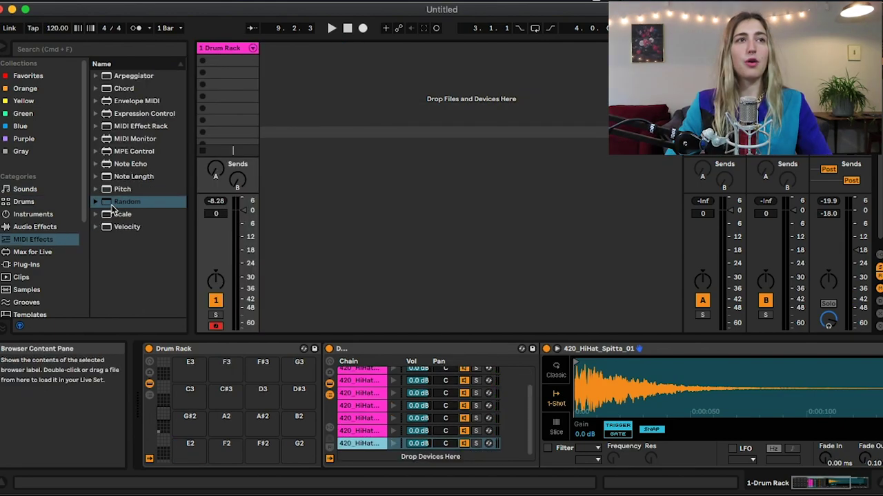
pyautogui.moveTo(115, 205); pyautogui.dragTo(330, 396)
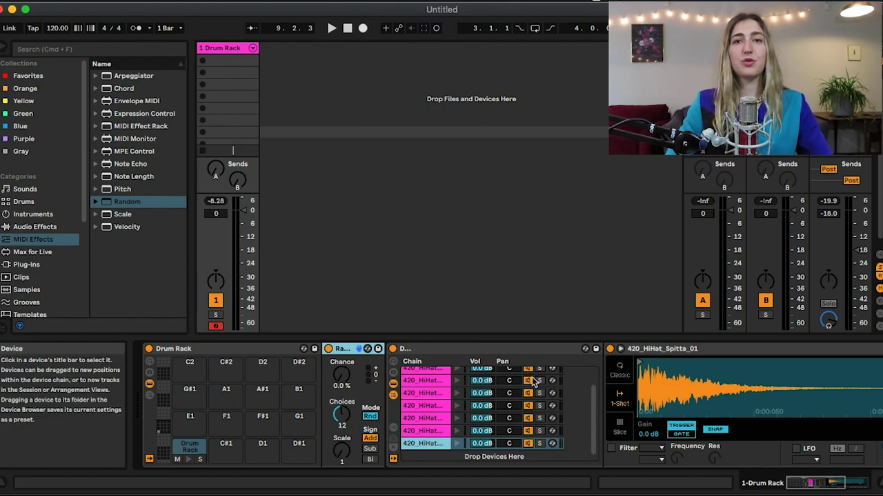
pyautogui.scroll(1, 427, 406)
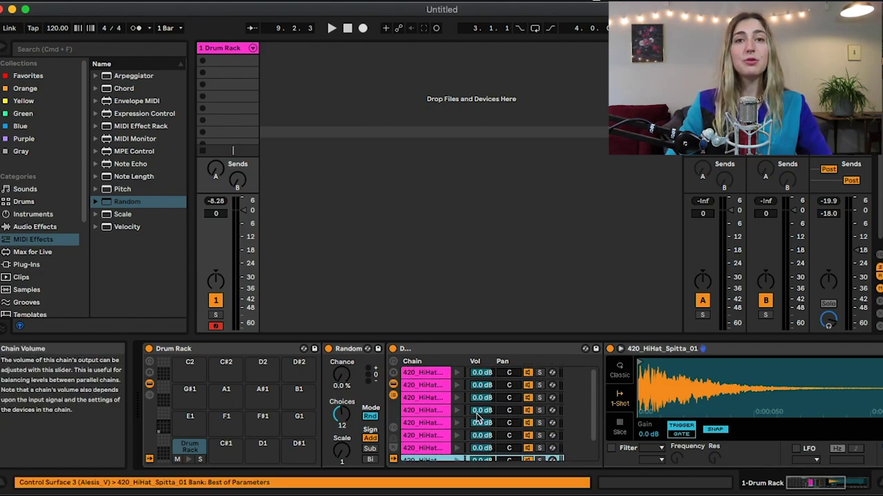
pyautogui.click(393, 431)
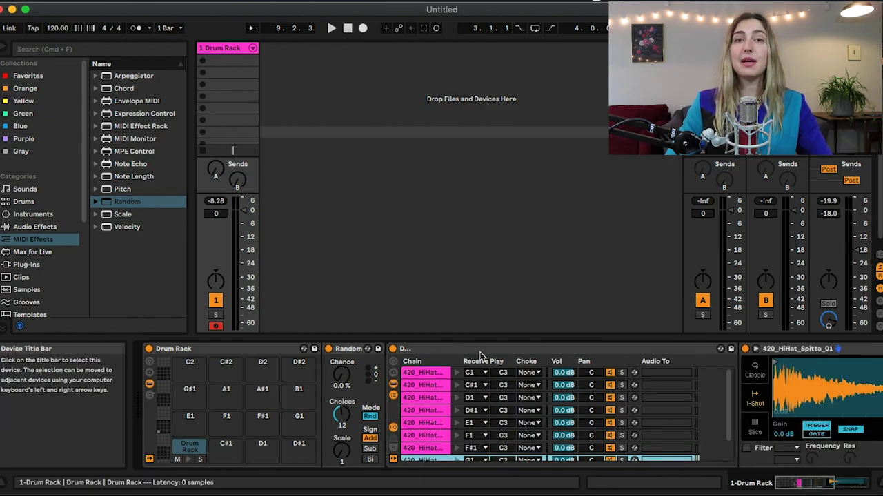
pyautogui.moveTo(473, 488)
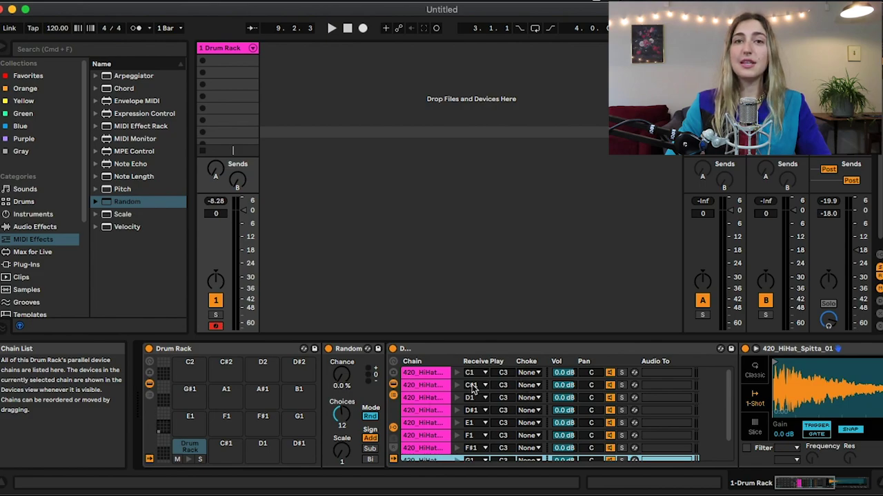
# Hide the chain I/O columns and switch Random to Alt mode while the hi-hats play
pyautogui.click(393, 427)
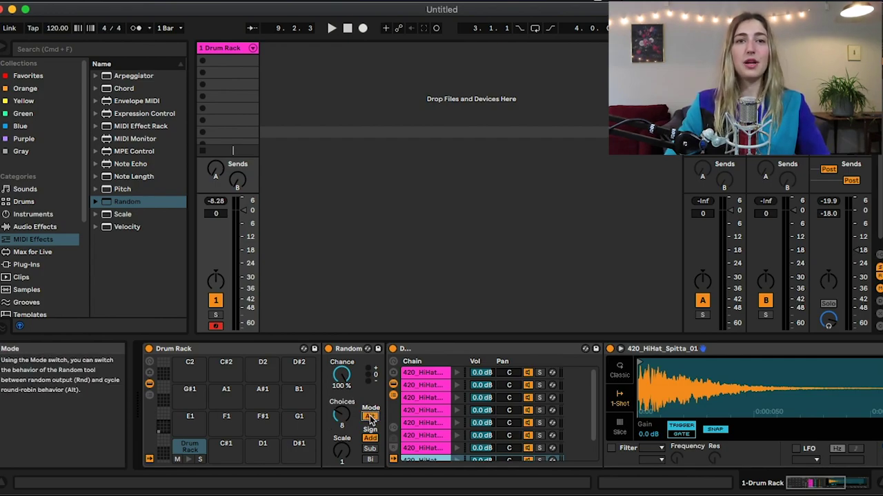
pyautogui.click(371, 417)
pyautogui.press('space')
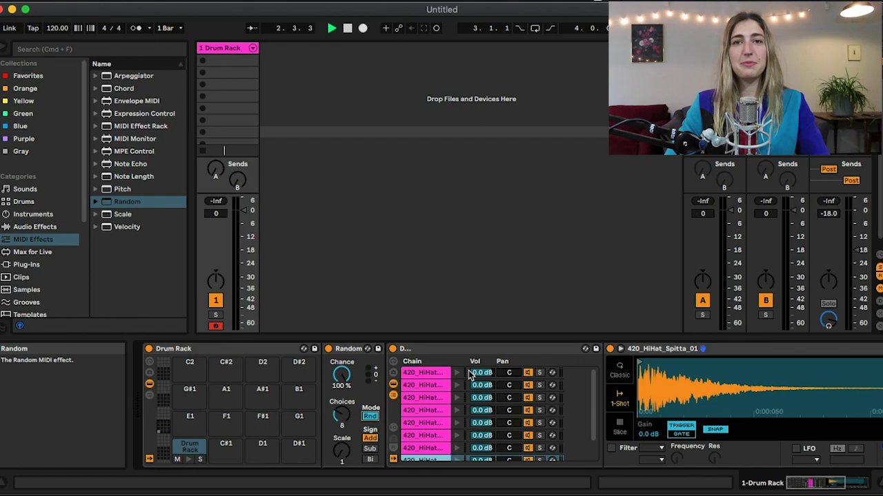
pyautogui.click(370, 416)
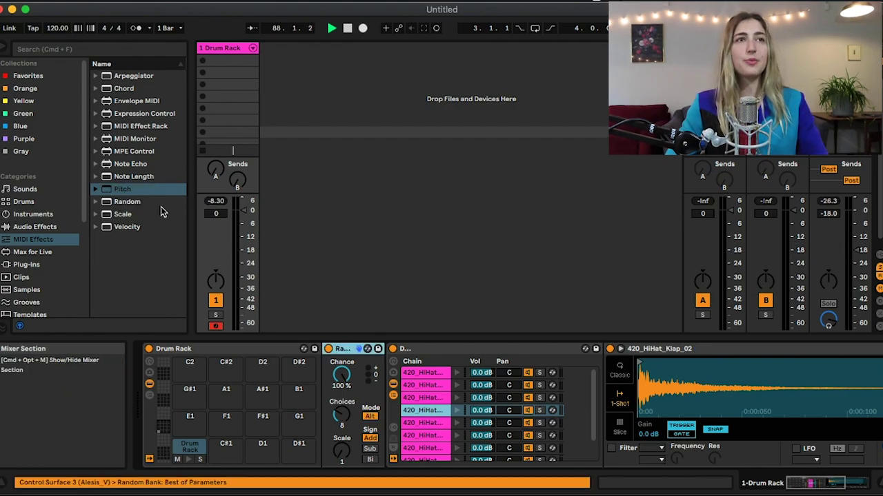
# Insert a Pitch MIDI effect ahead of Random, transposing down to about -25 st
pyautogui.click(122, 190)
pyautogui.moveTo(122, 190); pyautogui.dragTo(328, 381)
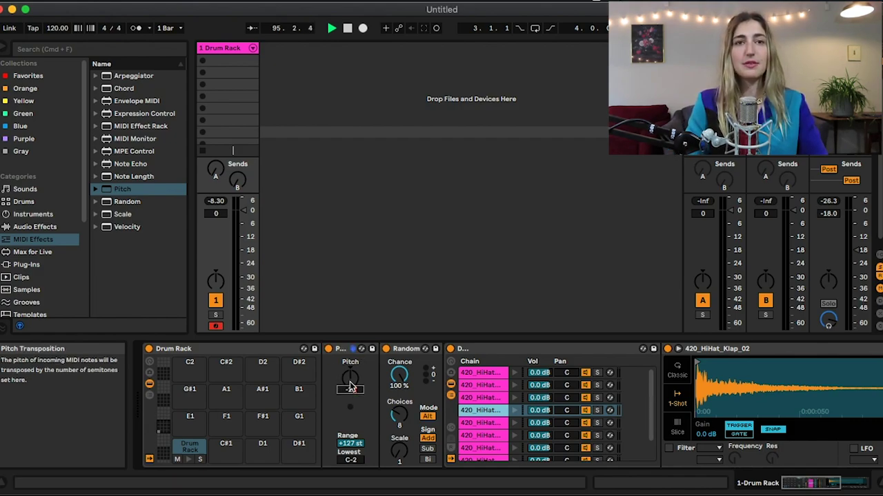
pyautogui.moveTo(352, 388); pyautogui.dragTo(342, 392)
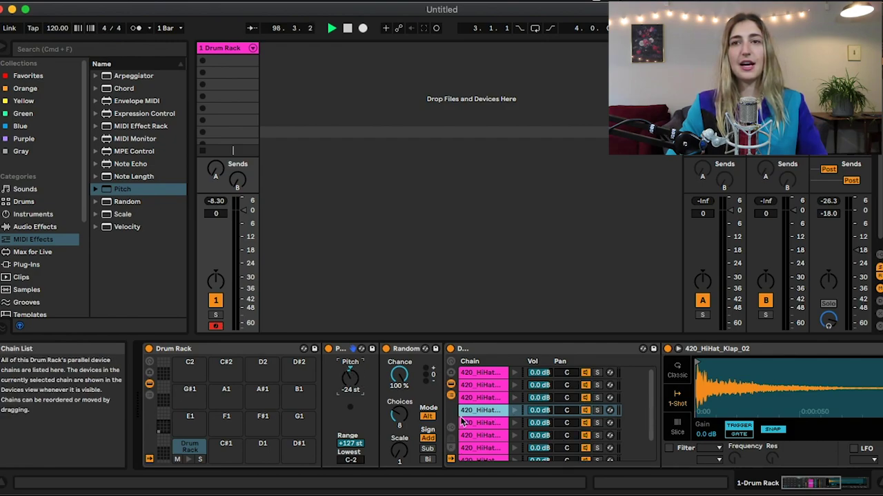
# Audition pad C1 several times, then switch Random back to Rnd mode
pyautogui.click(190, 460)
pyautogui.click(190, 460)
pyautogui.click(189, 460)
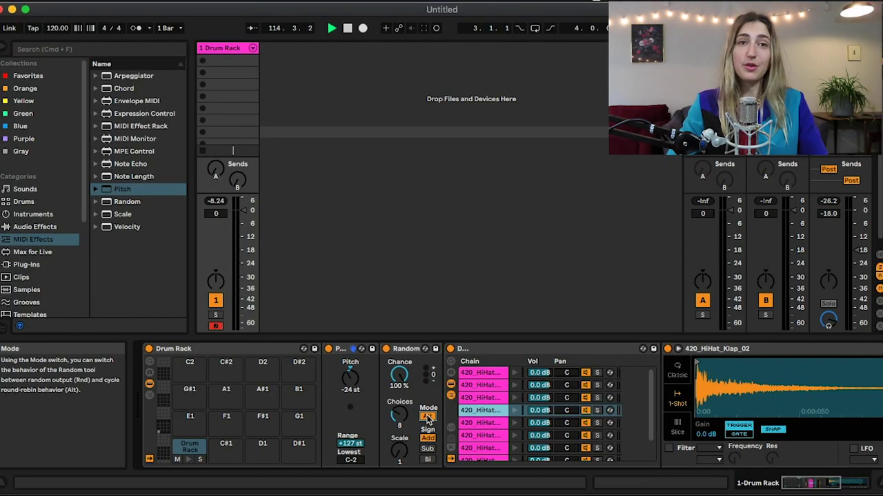
pyautogui.click(427, 416)
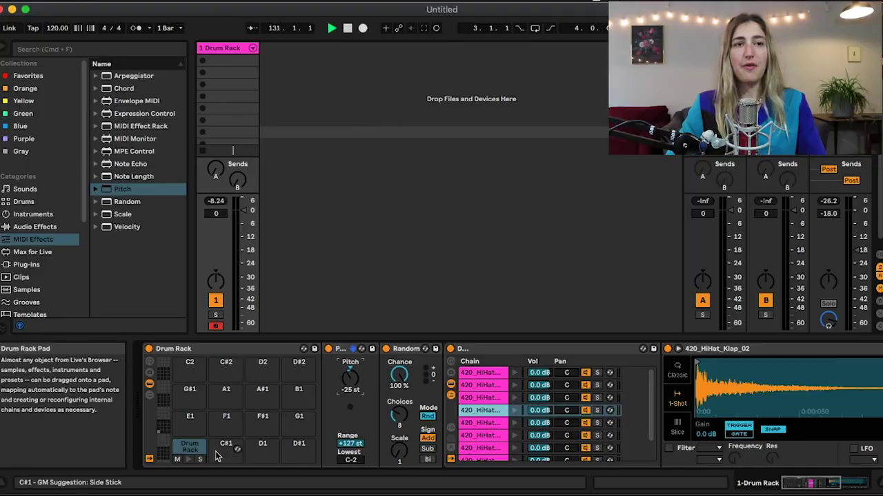
# Audition the C1 hi-hat pad repeatedly with Pitch at -24 st and Random in Alt
pyautogui.click(190, 460)
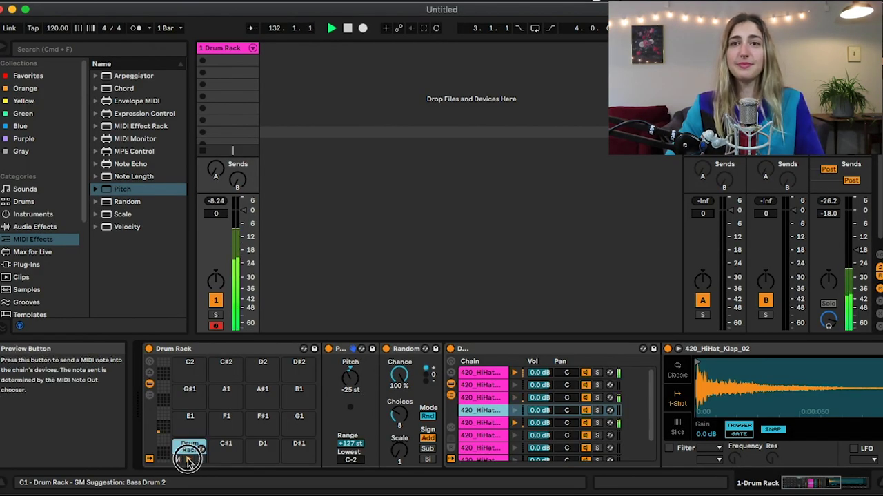
pyautogui.click(189, 460)
pyautogui.click(190, 460)
pyautogui.click(190, 461)
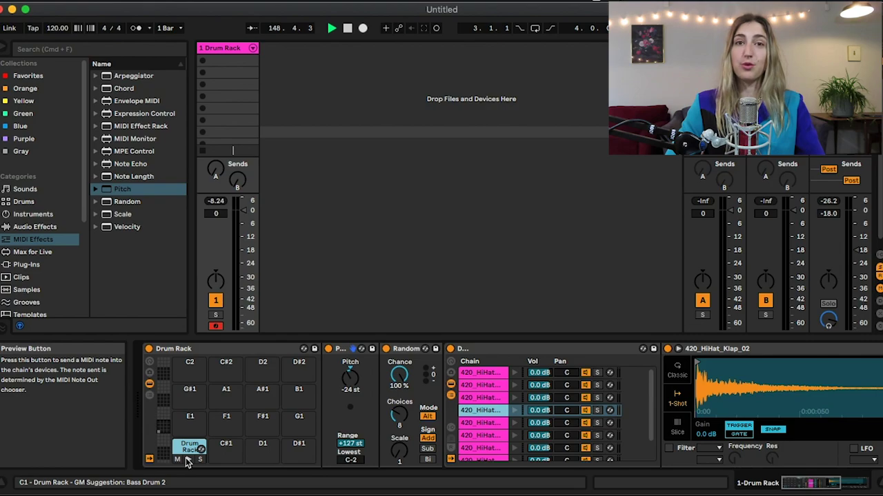
pyautogui.click(188, 461)
pyautogui.click(188, 461)
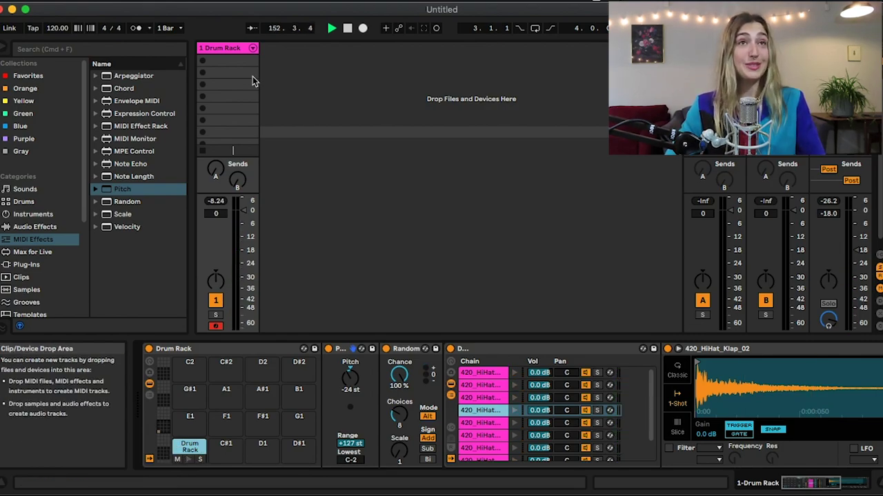
# Create an empty MIDI clip and load 420_Snare_2Socks_Wet on D1 and 00DB_Kick_Prog_BD on C#1
pyautogui.doubleClick(228, 61)
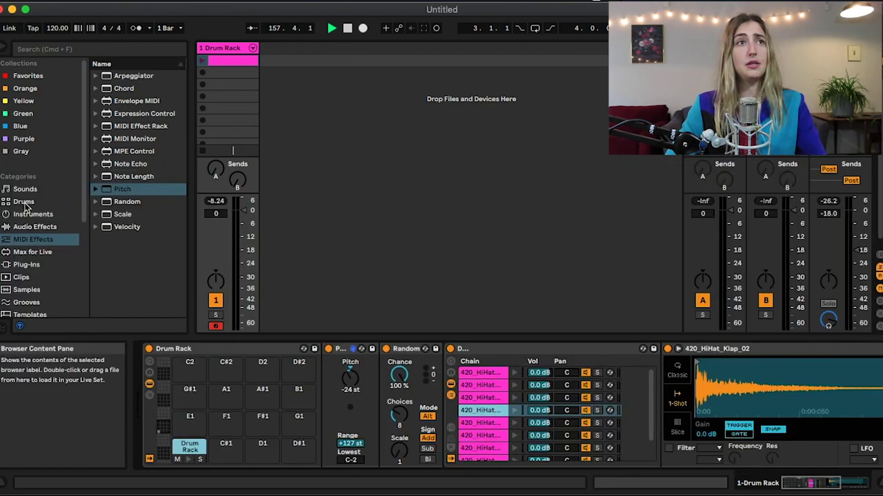
pyautogui.click(28, 202)
pyautogui.scroll(4, 117, 177)
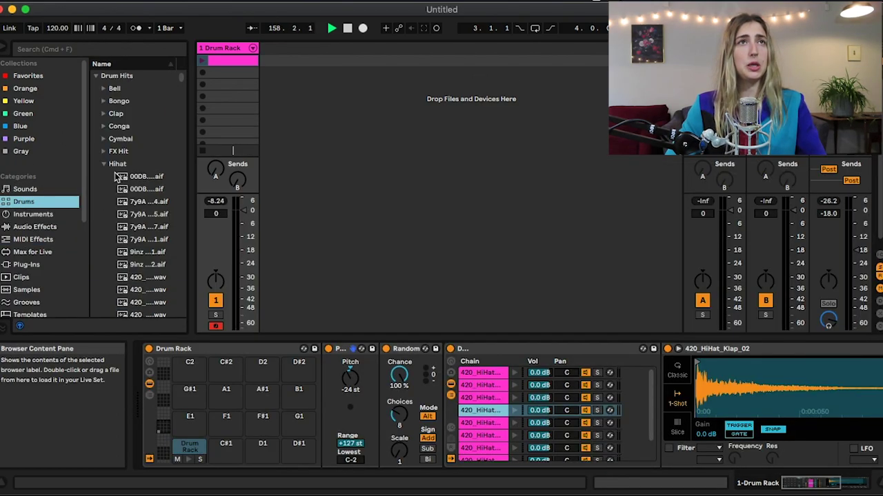
pyautogui.click(104, 165)
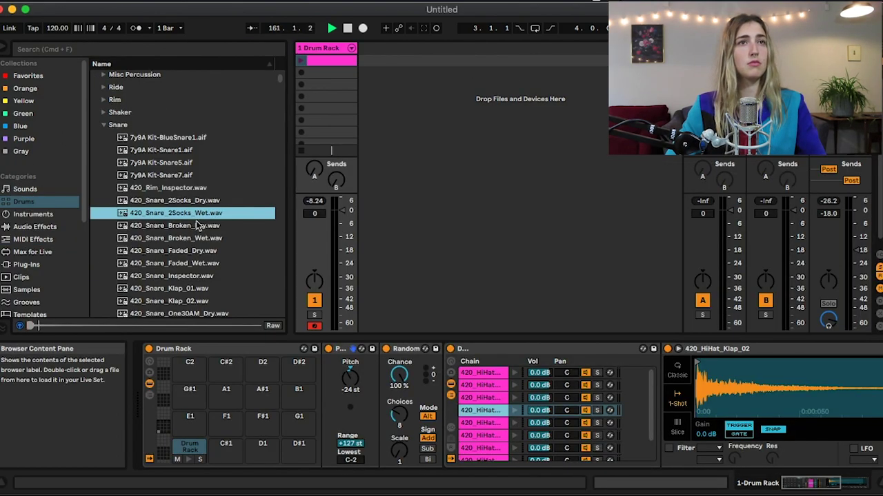
pyautogui.moveTo(200, 219); pyautogui.dragTo(262, 446)
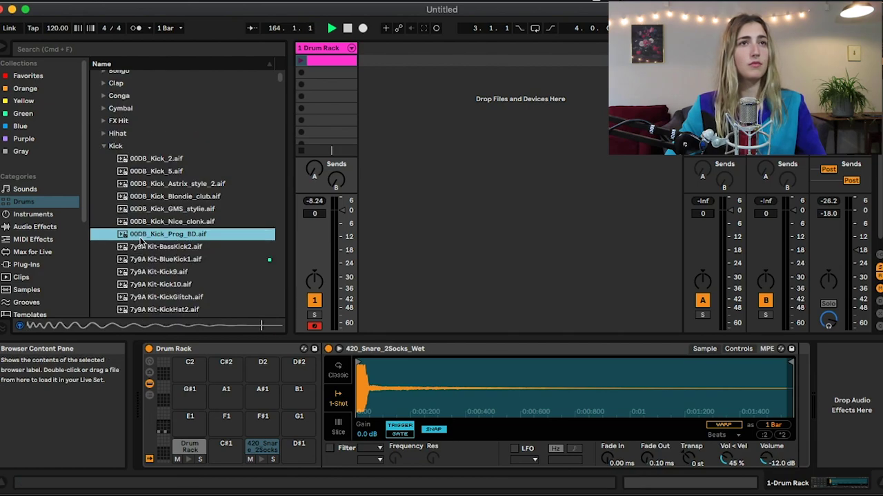
pyautogui.moveTo(168, 234)
pyautogui.mouseDown()
pyautogui.moveTo(256, 418)
pyautogui.moveTo(226, 447)
pyautogui.mouseUp()
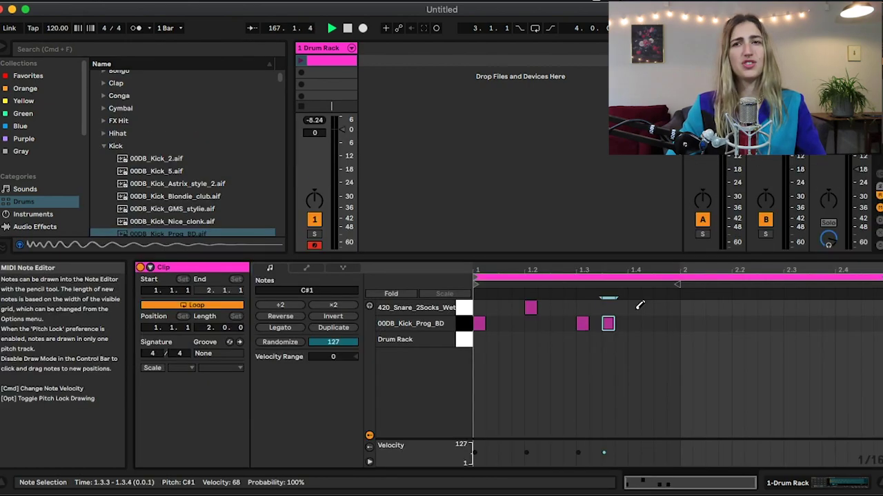
# Draw kick and snare notes across the two-bar clip, including kick at 2.1.3 and snare at 2.2
pyautogui.click(633, 308)
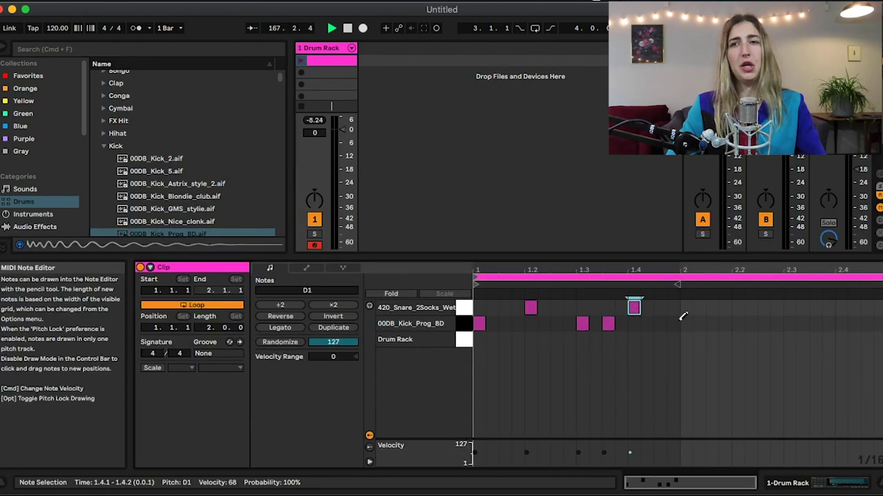
pyautogui.click(686, 323)
pyautogui.click(712, 323)
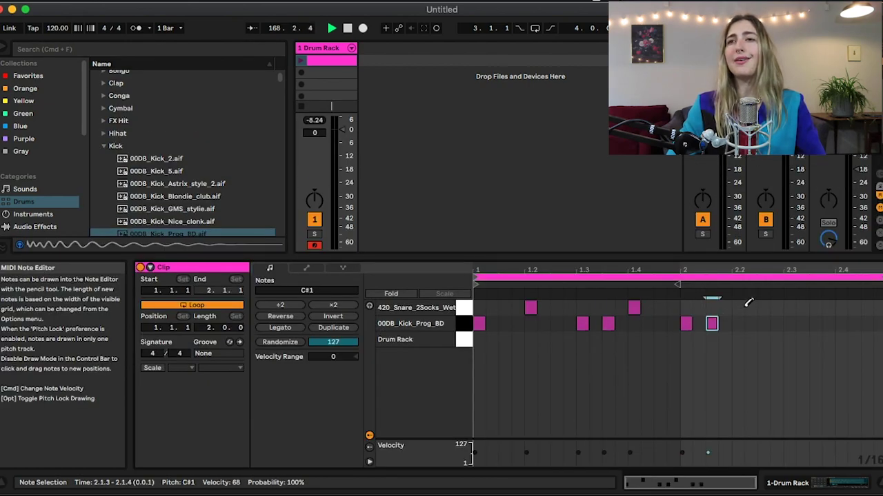
pyautogui.click(743, 308)
pyautogui.click(789, 323)
pyautogui.click(840, 308)
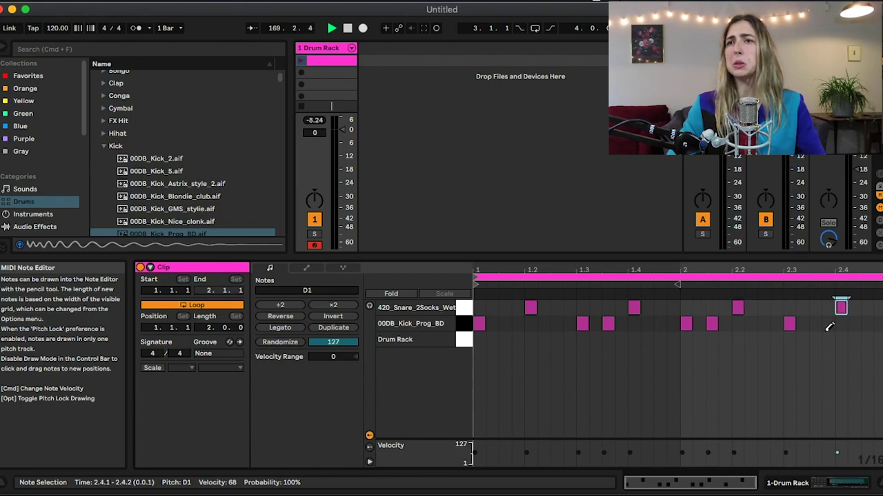
pyautogui.click(827, 323)
# Play the clip and shift several kick notes earlier to tighten the pattern
pyautogui.press('space')
pyautogui.moveTo(828, 323); pyautogui.dragTo(763, 324)
pyautogui.moveTo(789, 323); pyautogui.dragTo(775, 324)
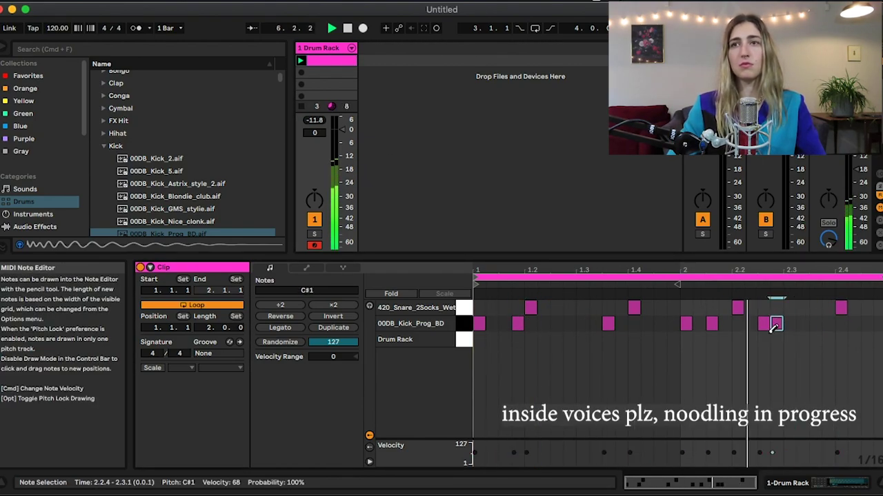
pyautogui.moveTo(582, 323); pyautogui.dragTo(517, 323)
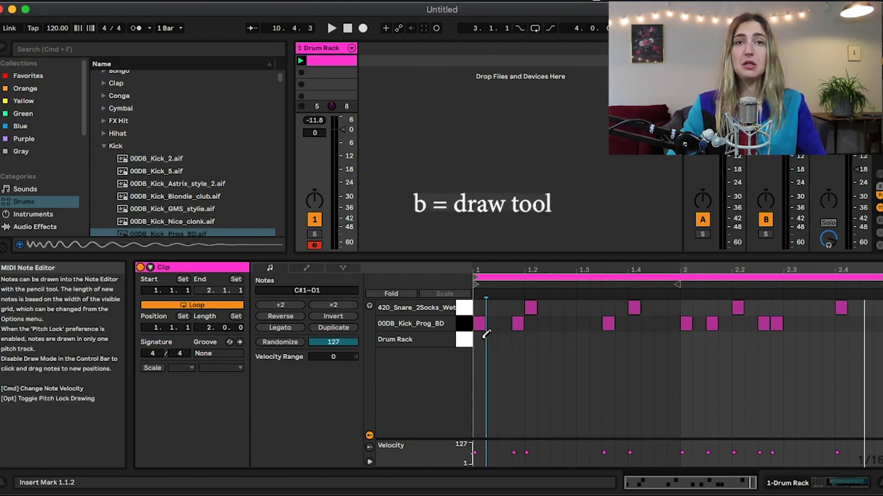
# Draw continuous sixteenth hi-hat notes on C1 across both bars and lower their velocity to 37
pyautogui.moveTo(486, 336); pyautogui.dragTo(875, 337)
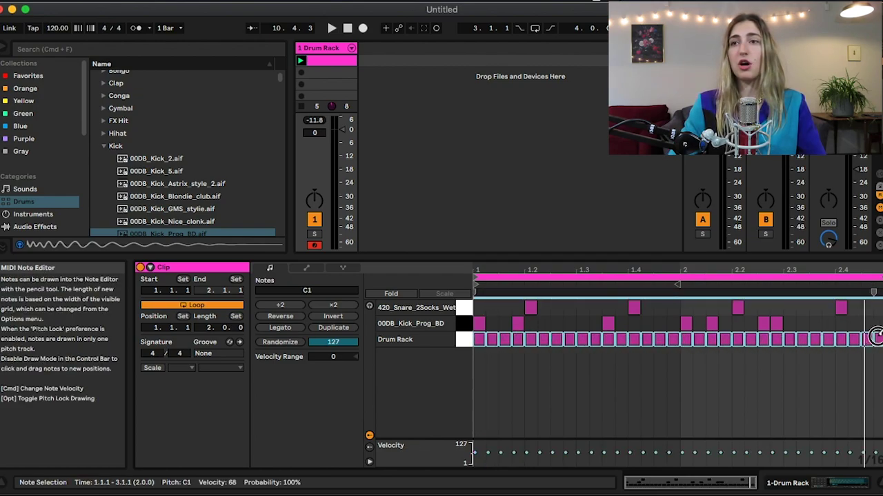
pyautogui.press('b')
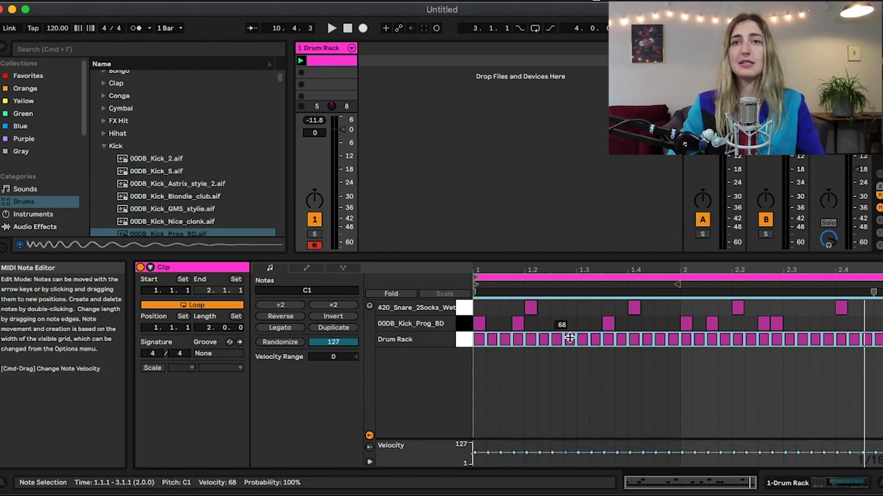
pyautogui.moveTo(569, 338); pyautogui.dragTo(569, 339)
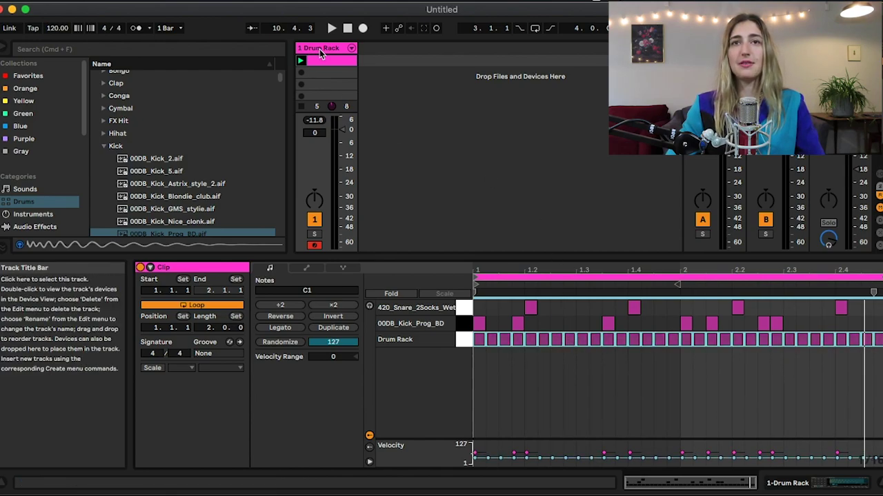